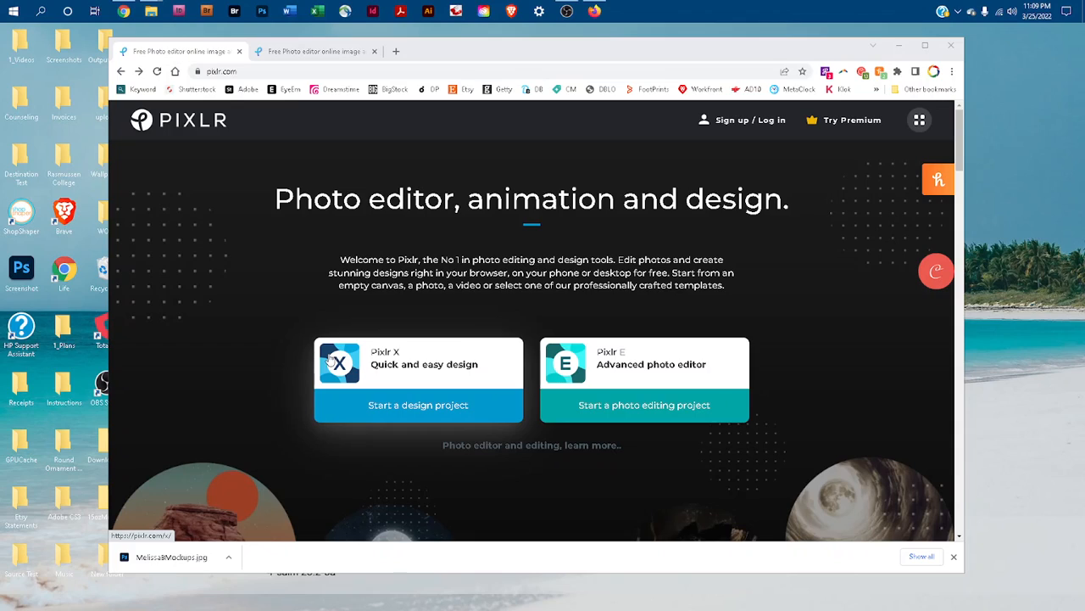
# Start a Pixlr X design project from the 15oz_11ozMugMockup_8x12 image in the 15 and 11 oz Mugs folder, keeping the original 3600 x 2400 size
pyautogui.click(418, 406)
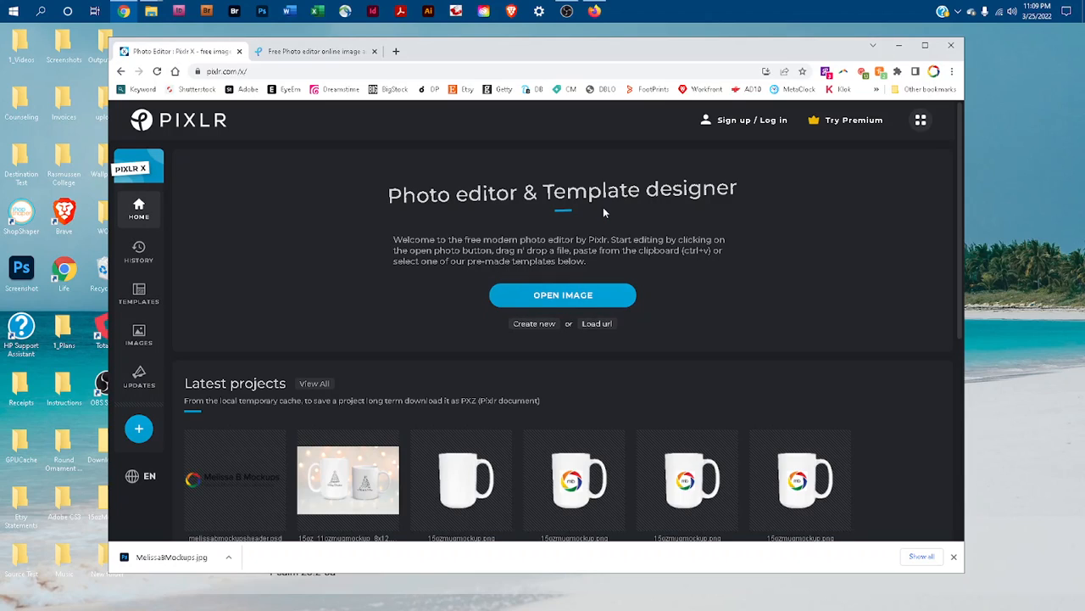
pyautogui.click(559, 304)
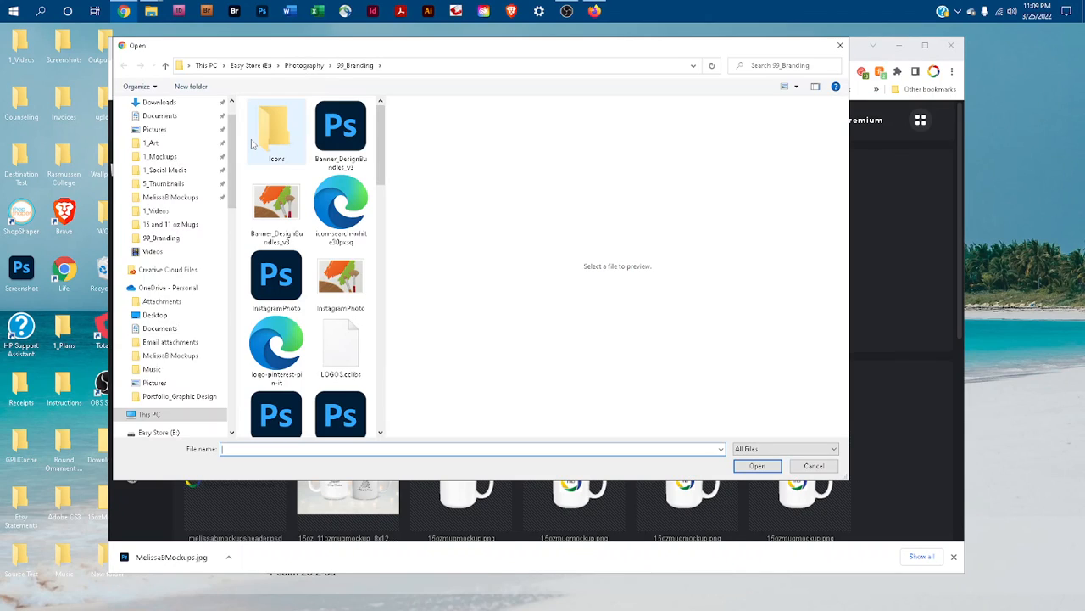
pyautogui.click(157, 158)
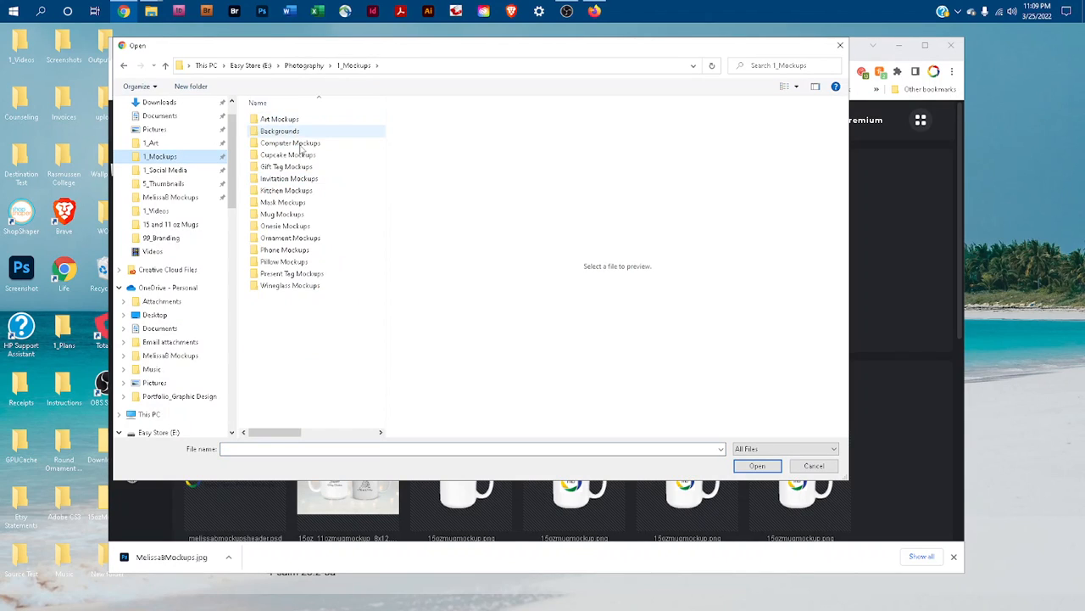
pyautogui.click(174, 224)
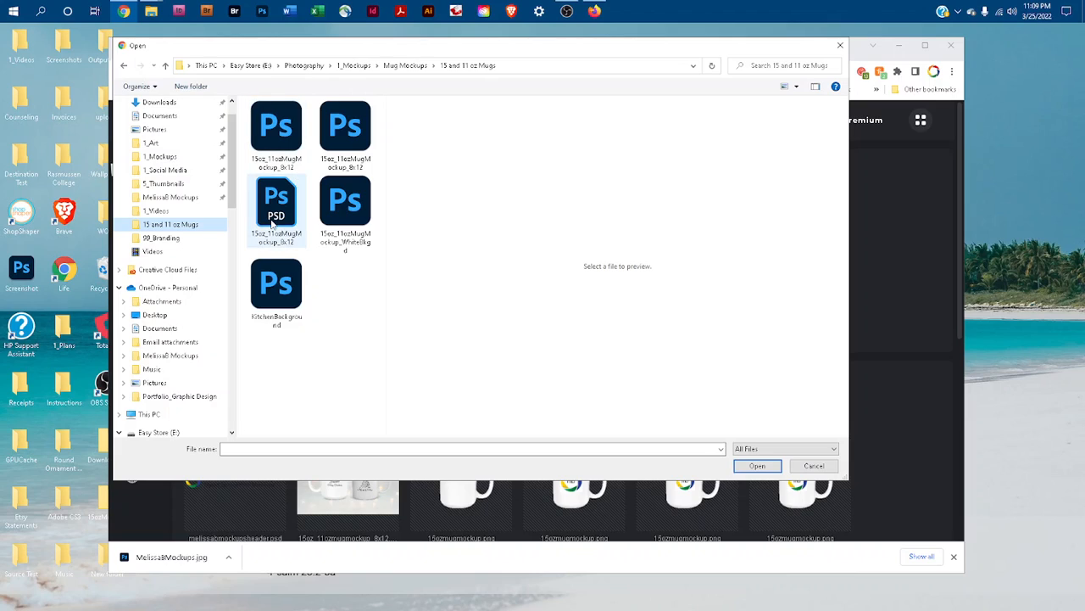
pyautogui.click(362, 129)
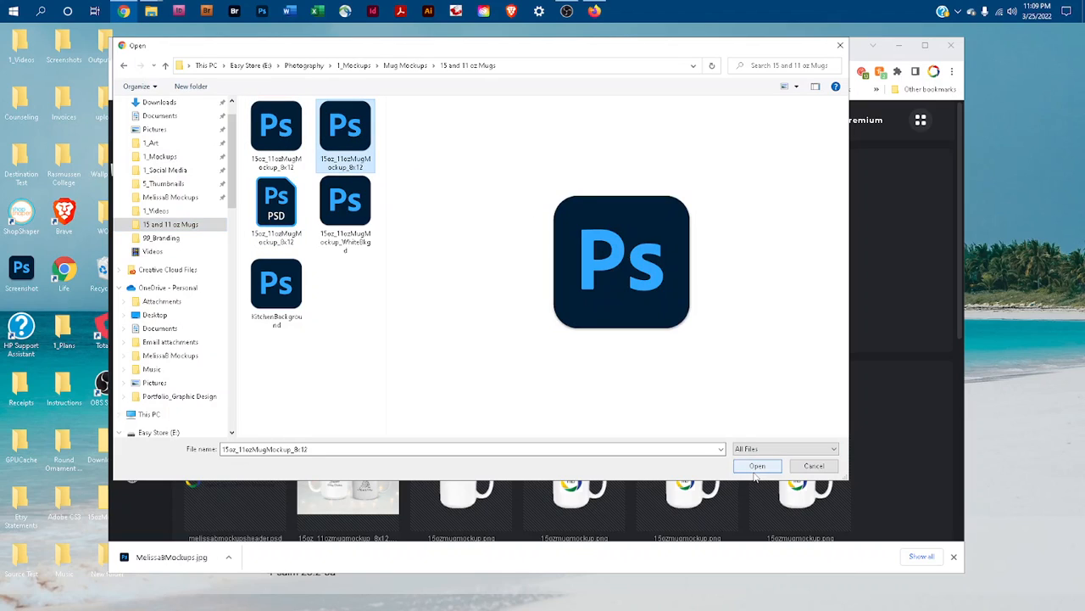
pyautogui.click(758, 466)
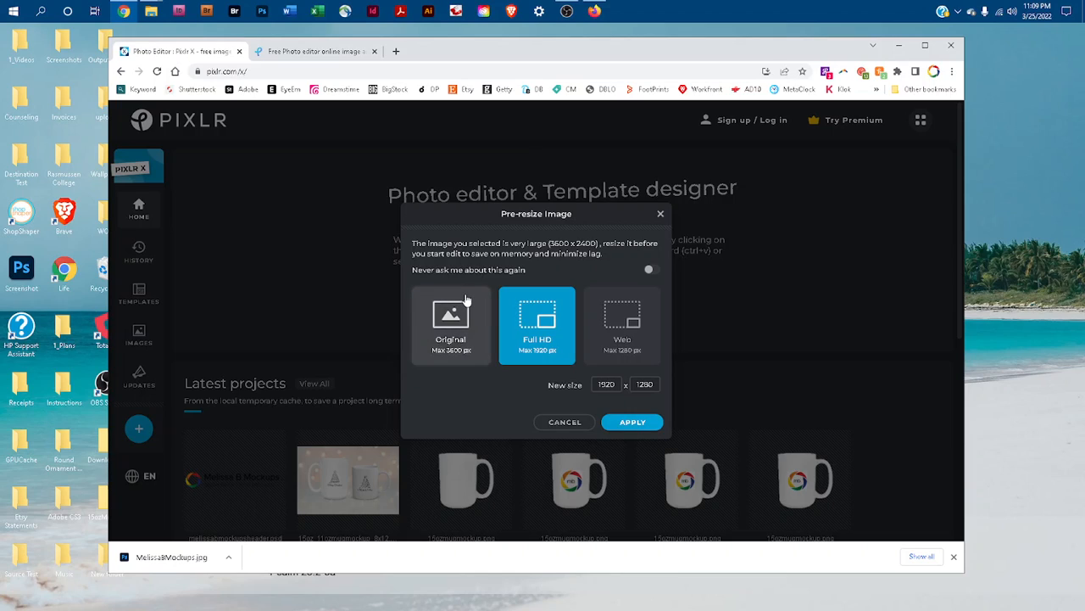
pyautogui.click(465, 300)
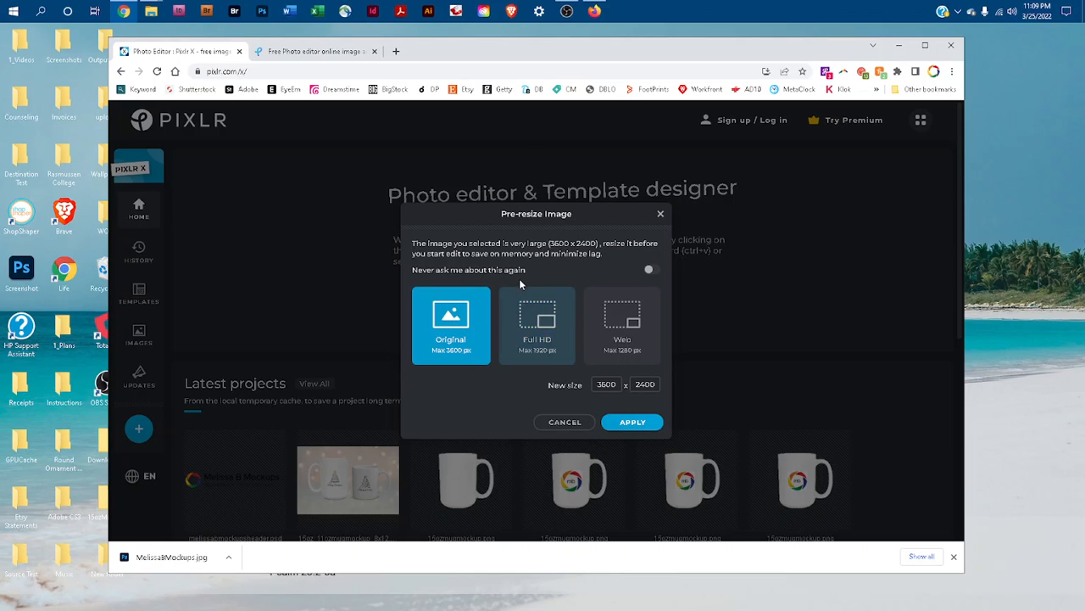
pyautogui.click(634, 424)
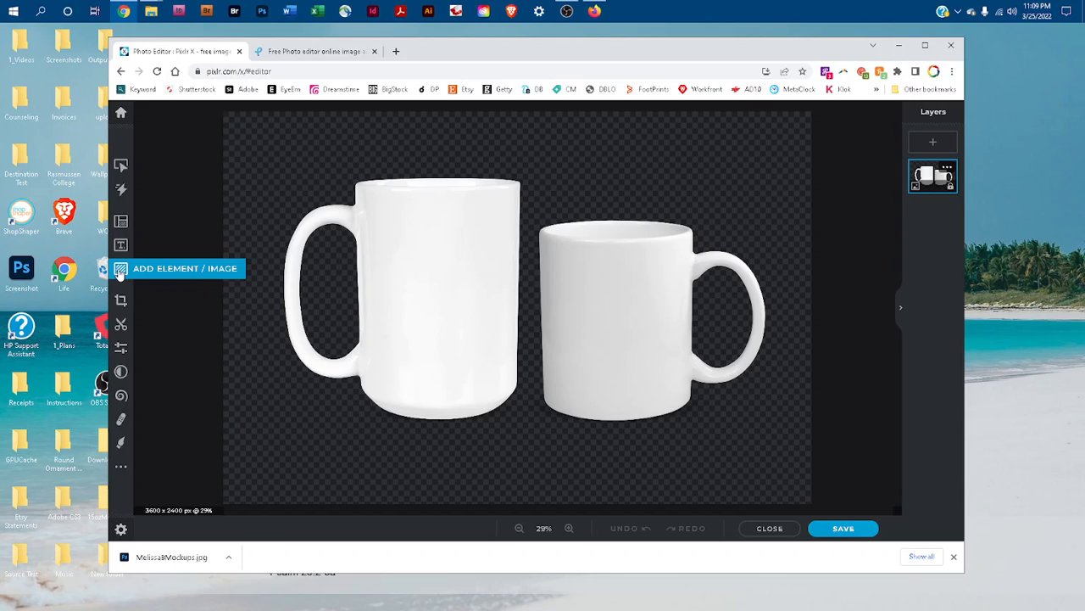
# Add the MBLogoJPG image from the 1_Art folder to the mug mockup as a new element
pyautogui.click(120, 269)
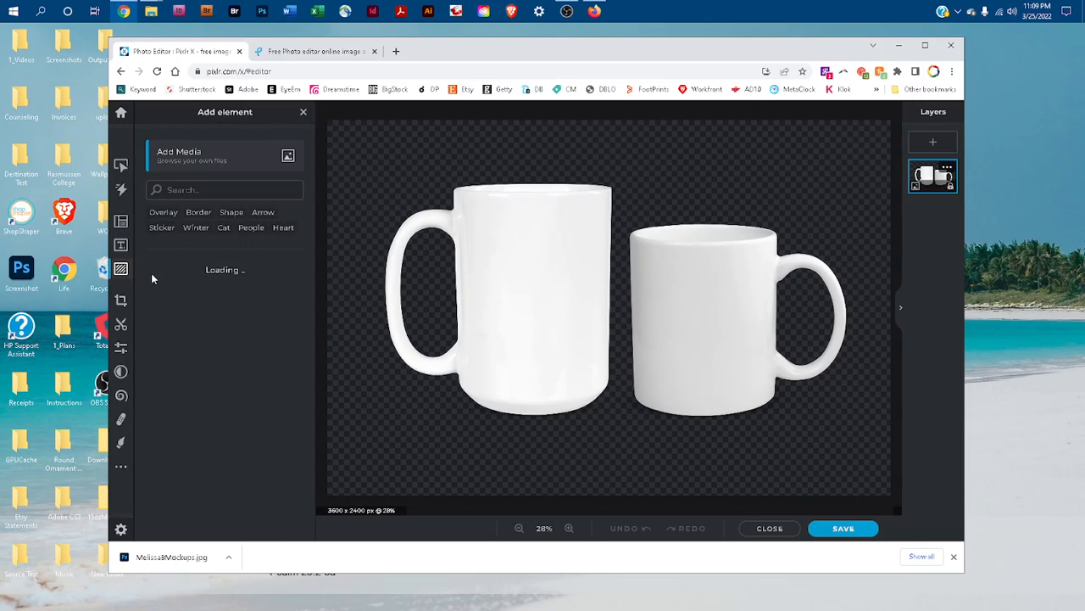
pyautogui.click(210, 163)
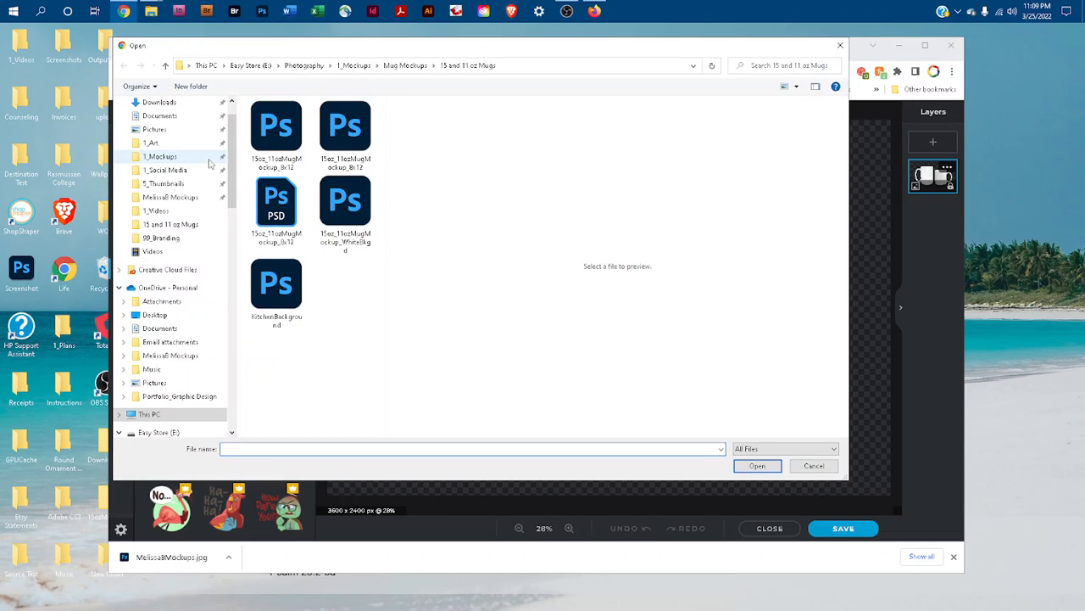
pyautogui.click(162, 145)
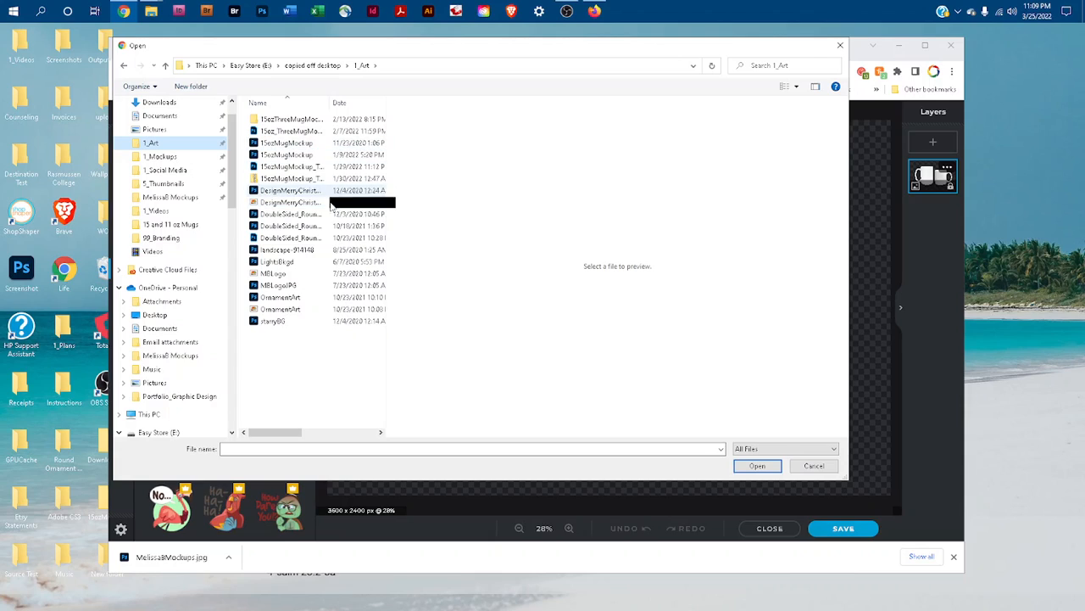
pyautogui.click(289, 274)
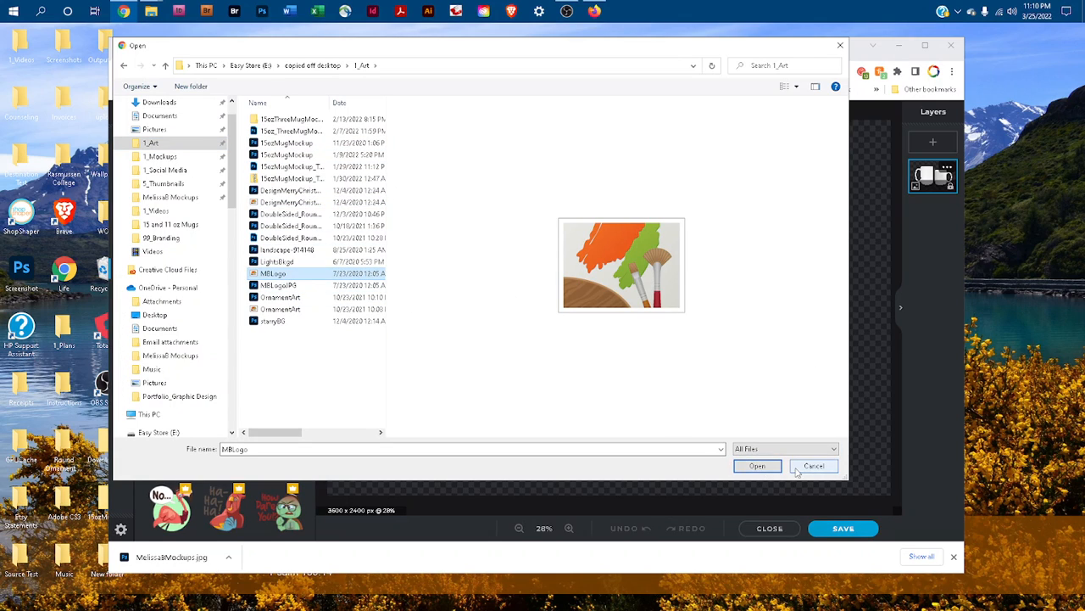
pyautogui.click(277, 287)
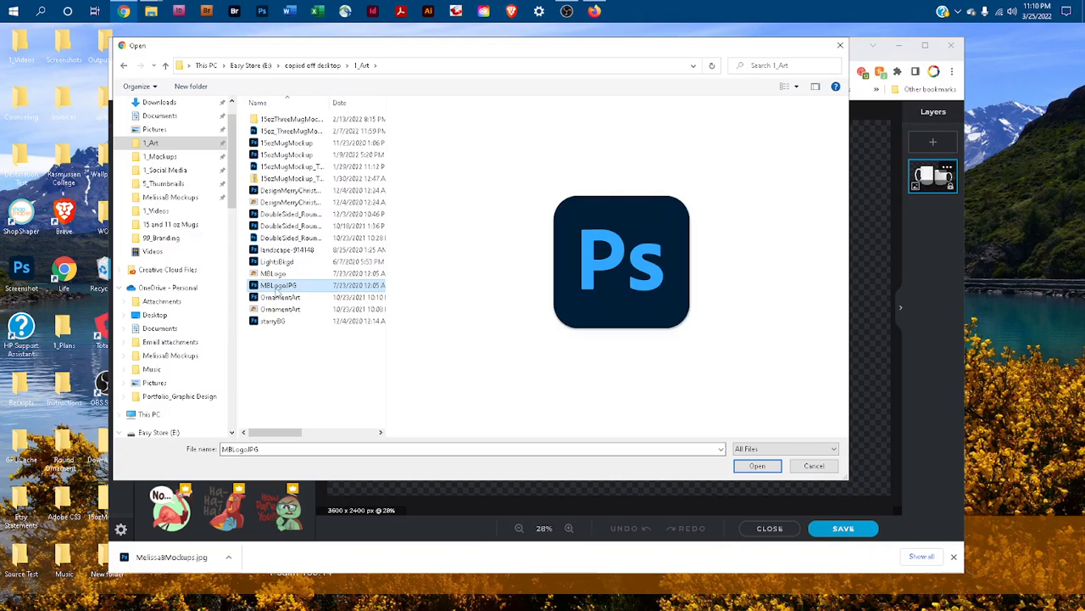
pyautogui.click(758, 466)
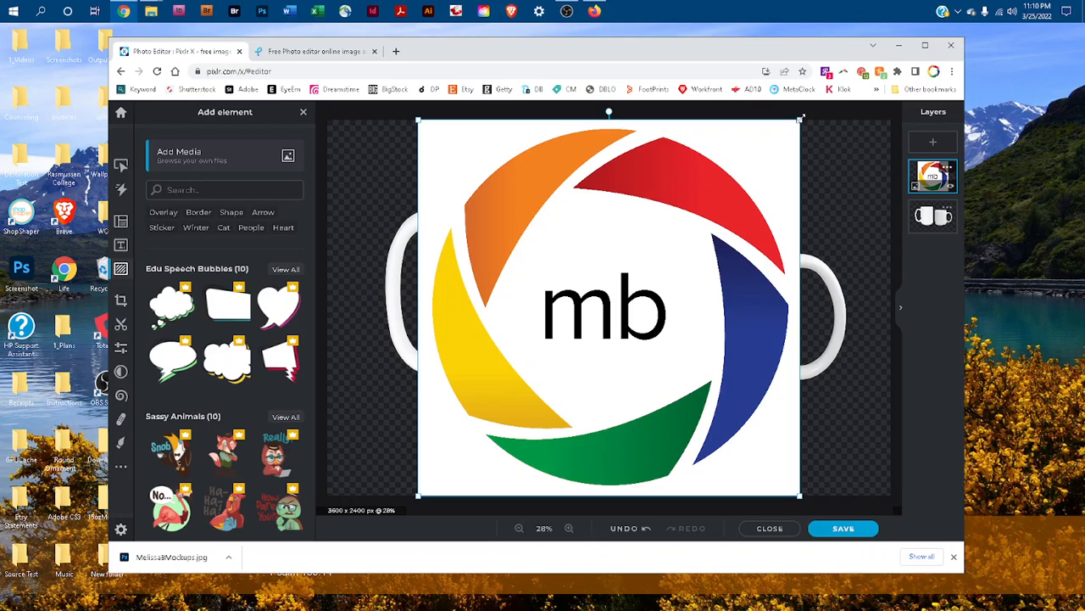
# Shrink the logo proportionally to about half the larger mug's width and place it on the front of that mug
pyautogui.moveTo(801, 117); pyautogui.dragTo(597, 277)
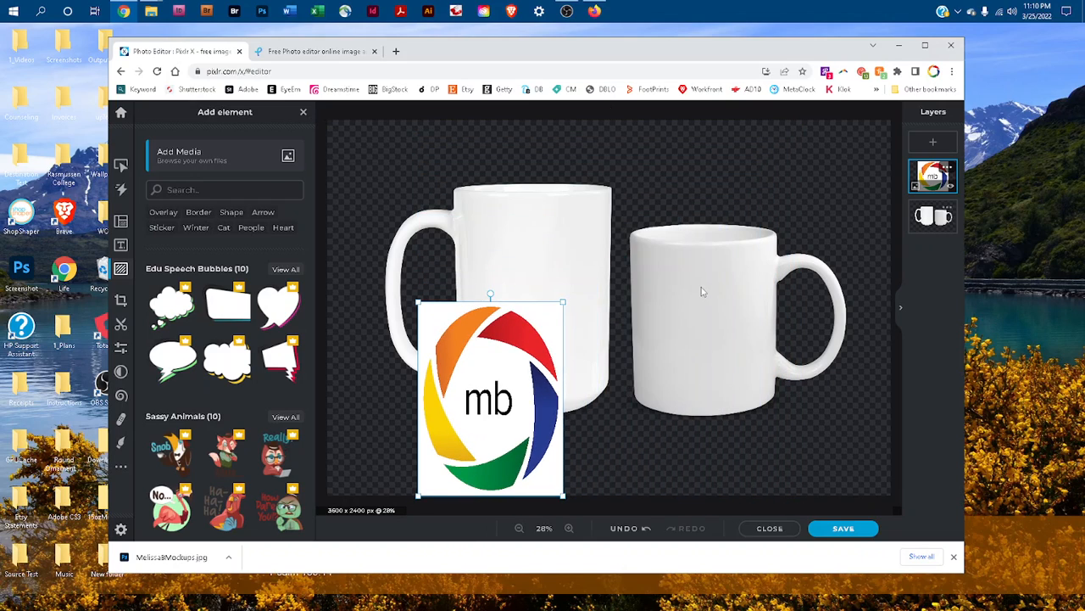
pyautogui.hotkey('ctrl', 'z')
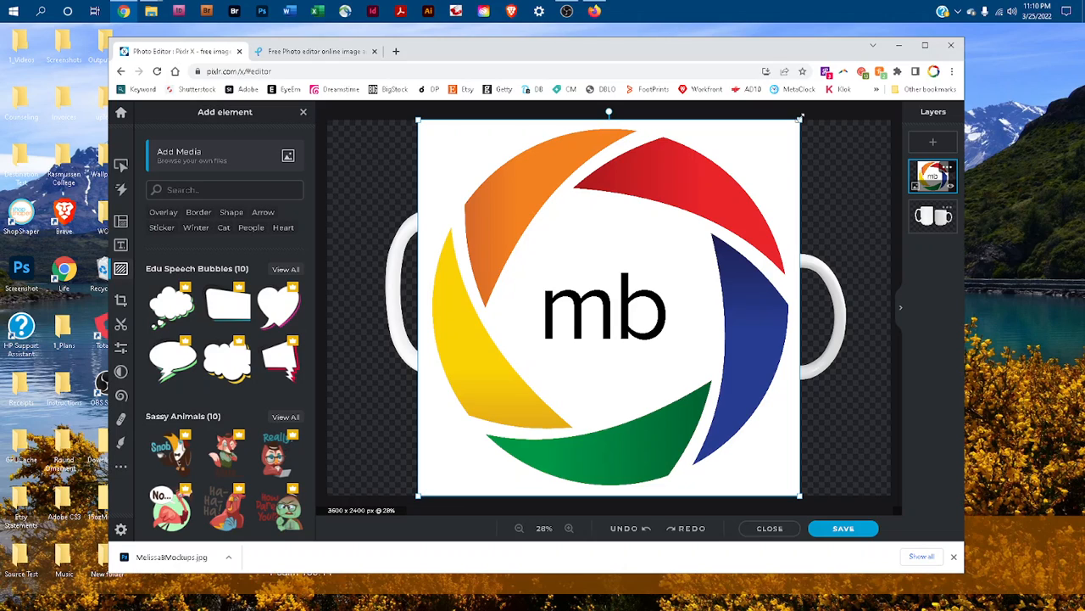
pyautogui.moveTo(801, 117); pyautogui.dragTo(497, 418)
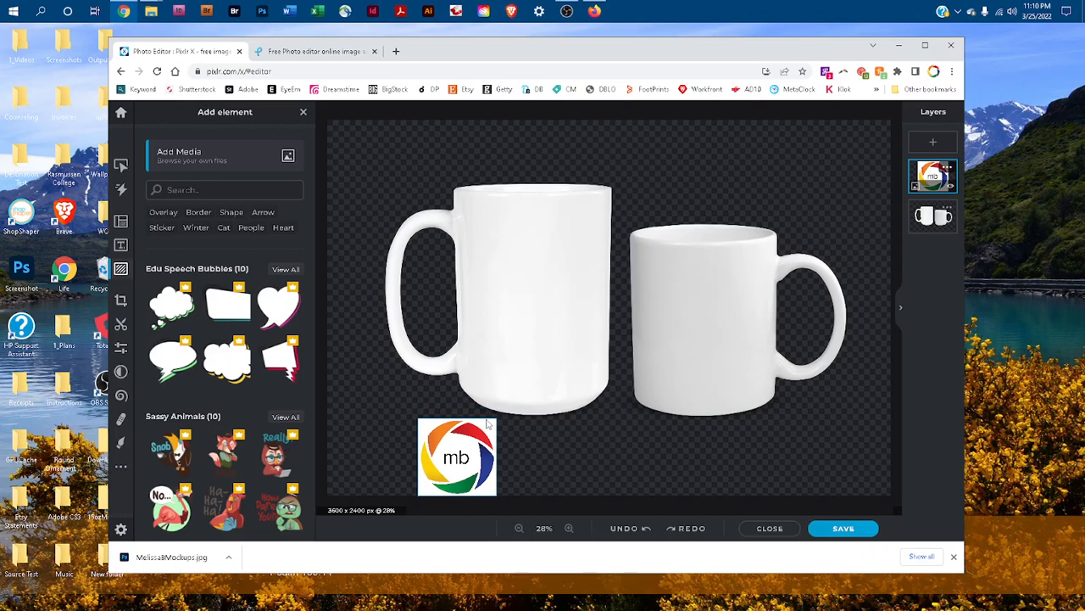
pyautogui.moveTo(442, 473); pyautogui.dragTo(521, 310)
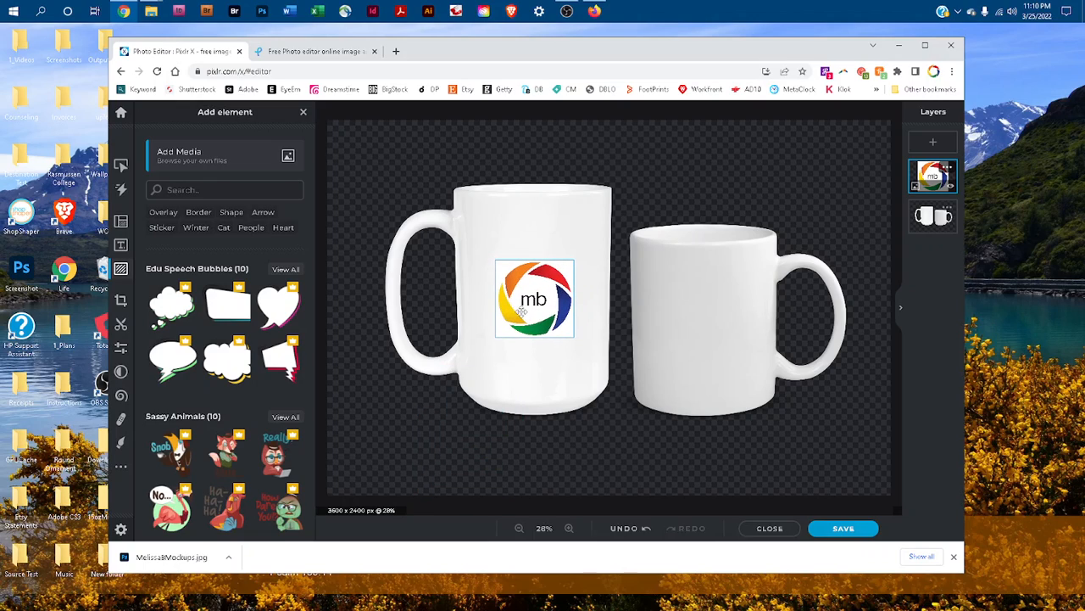
pyautogui.click(682, 162)
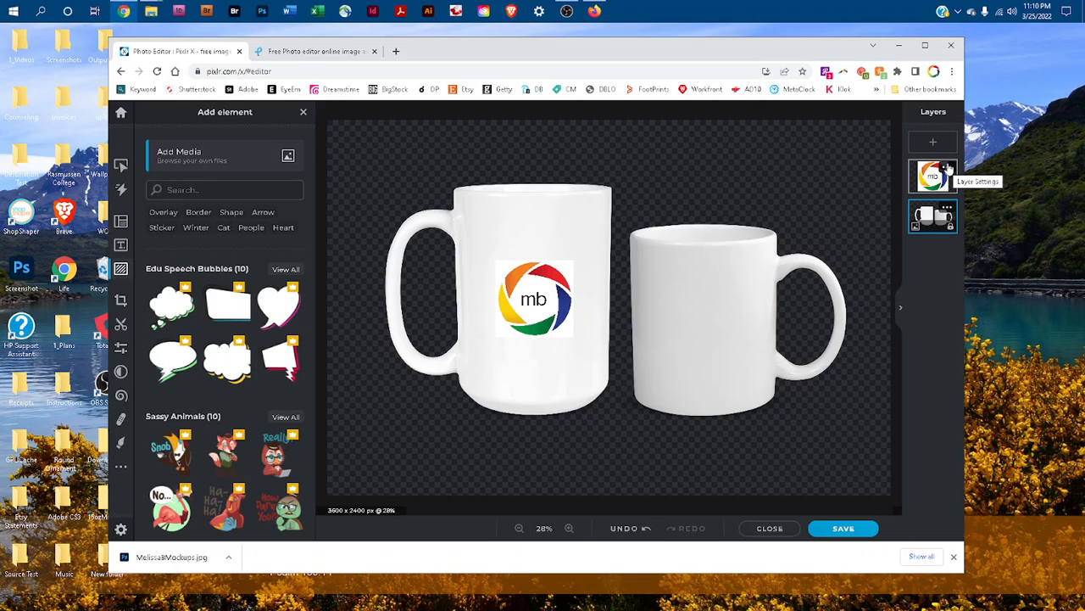
# Set the blend mode of the MBLogoJPG.jpg layer to Multiply
pyautogui.click(948, 168)
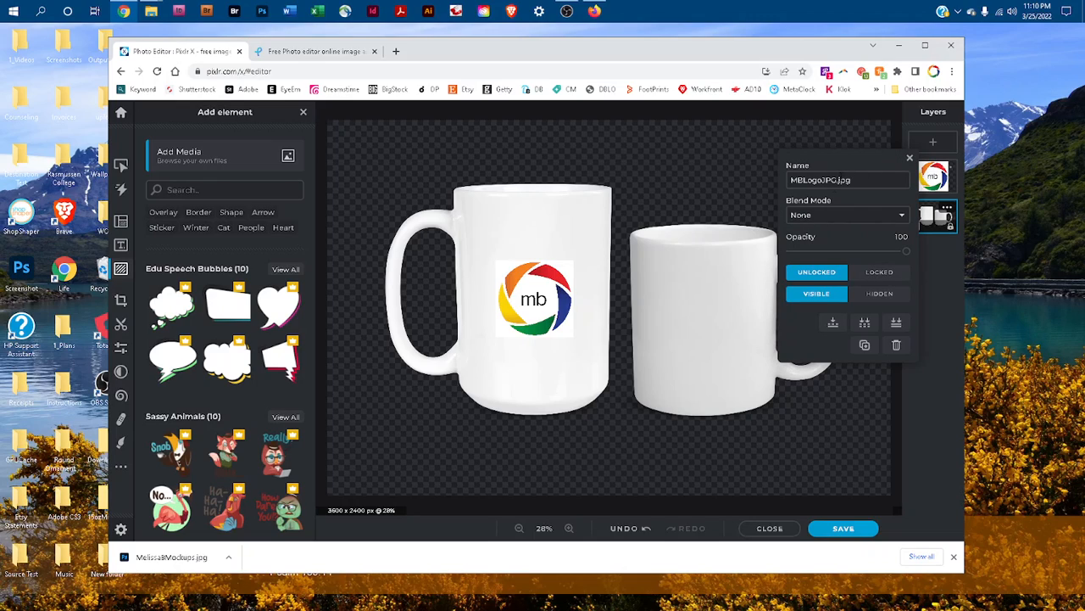
pyautogui.click(815, 218)
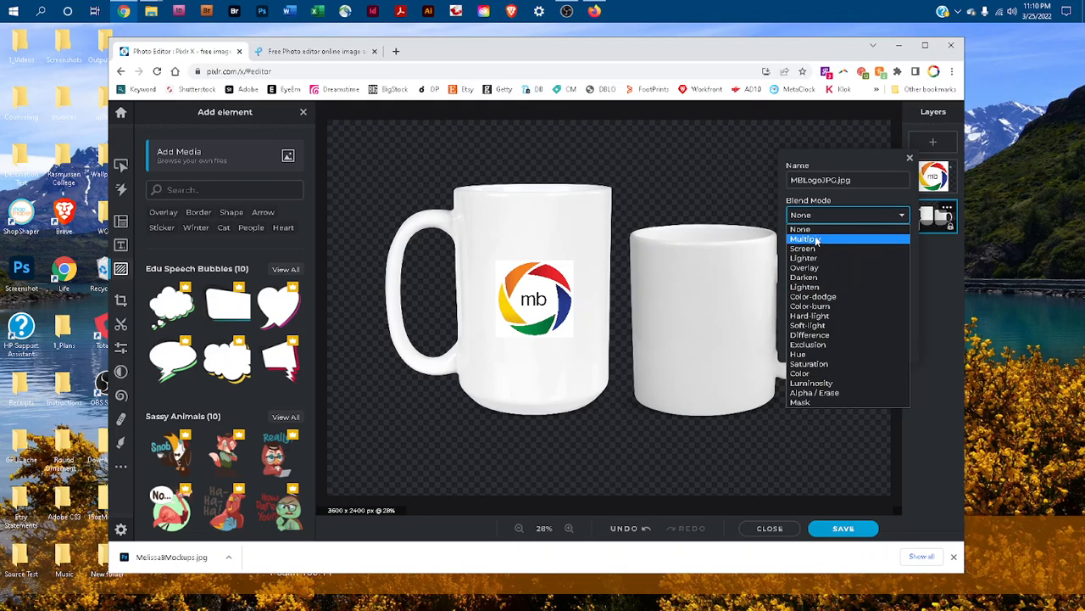
pyautogui.click(817, 243)
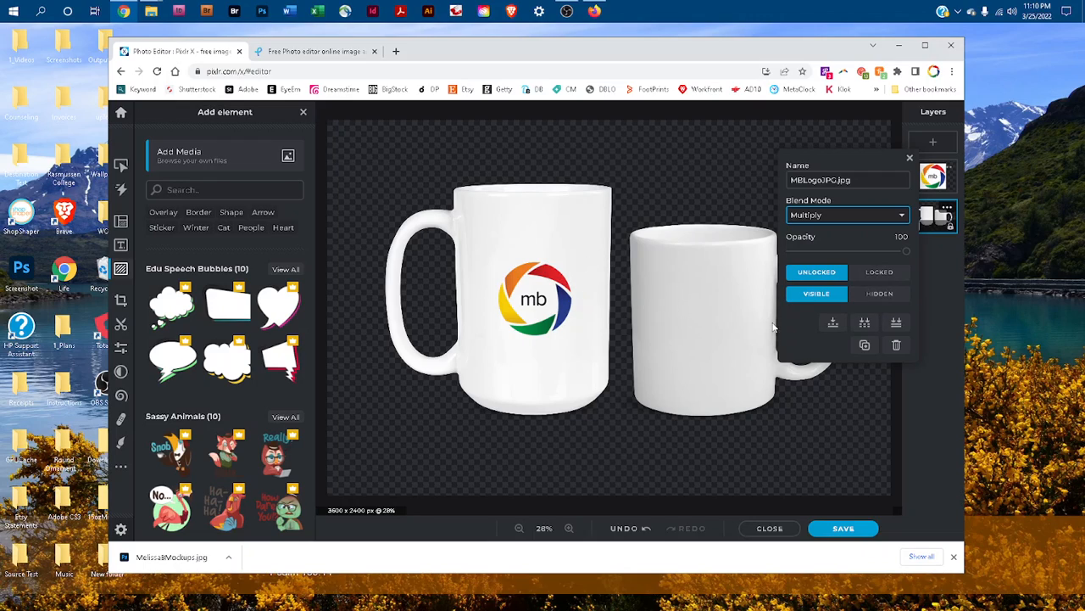
# Duplicate the selected mug background layer and close the layer settings
pyautogui.click(864, 348)
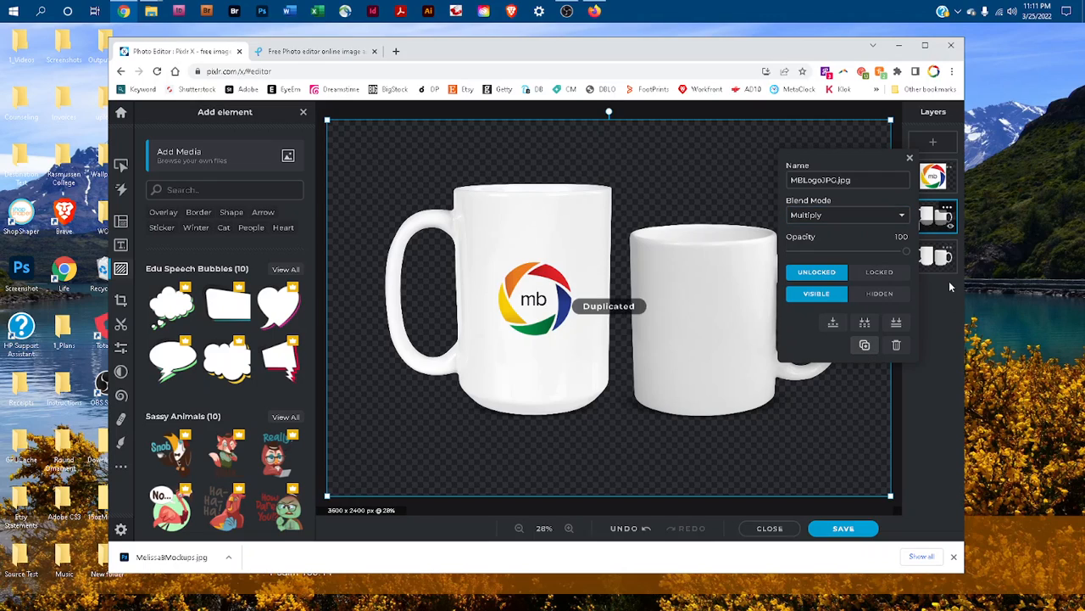
pyautogui.click(910, 160)
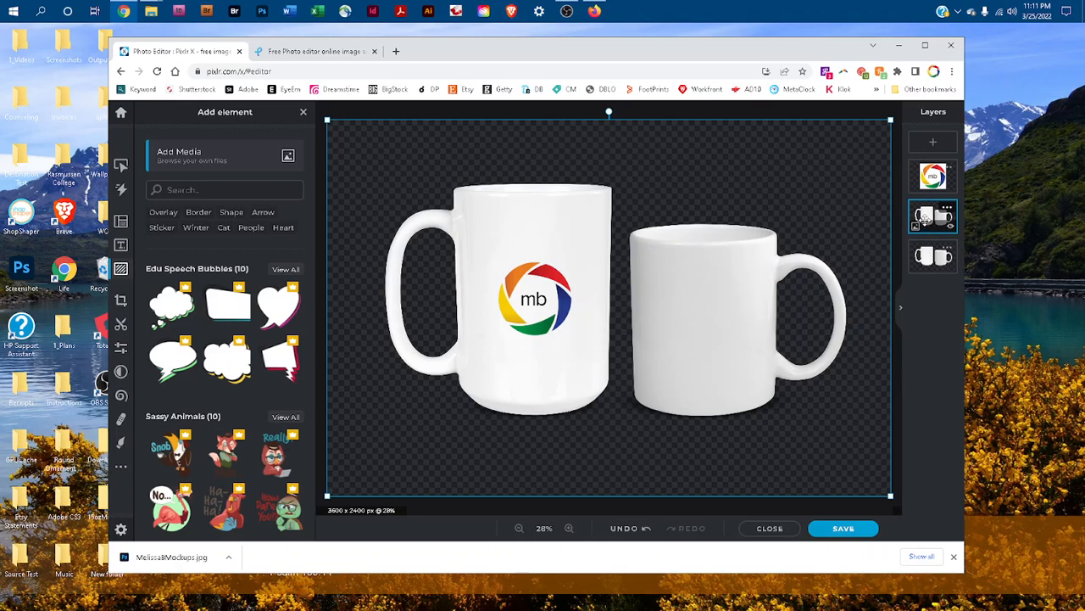
# Duplicate the logo layer and move the copy onto the front of the smaller mug
pyautogui.click(943, 174)
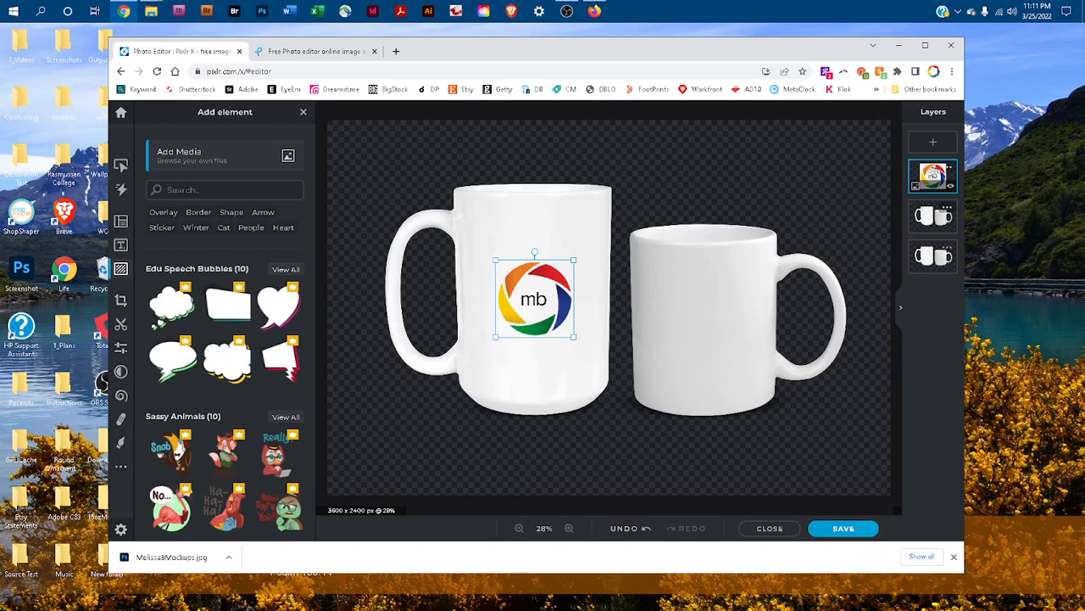
pyautogui.click(949, 169)
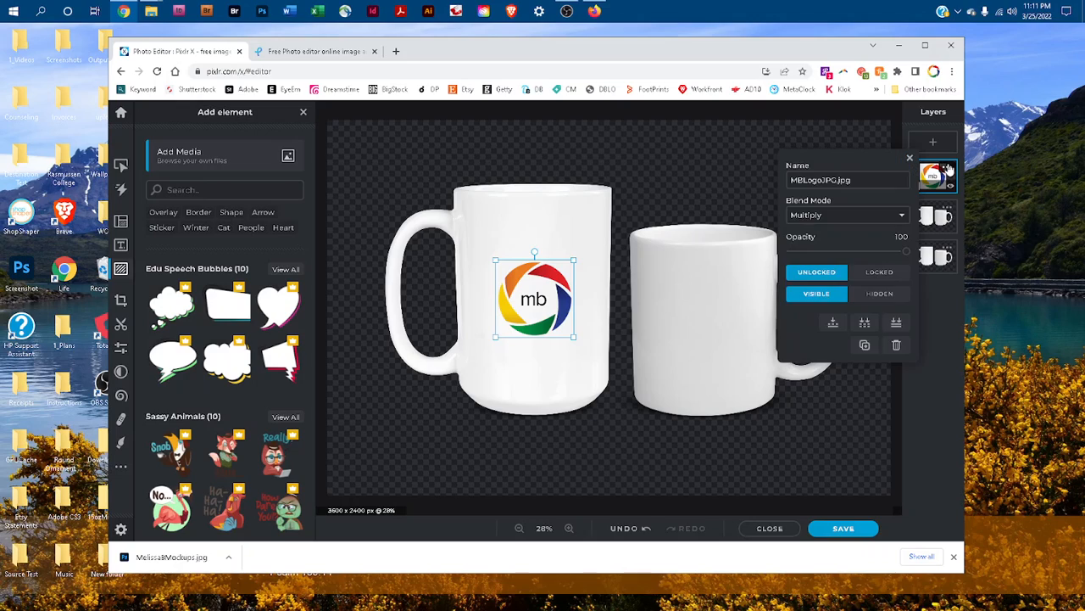
pyautogui.click(865, 345)
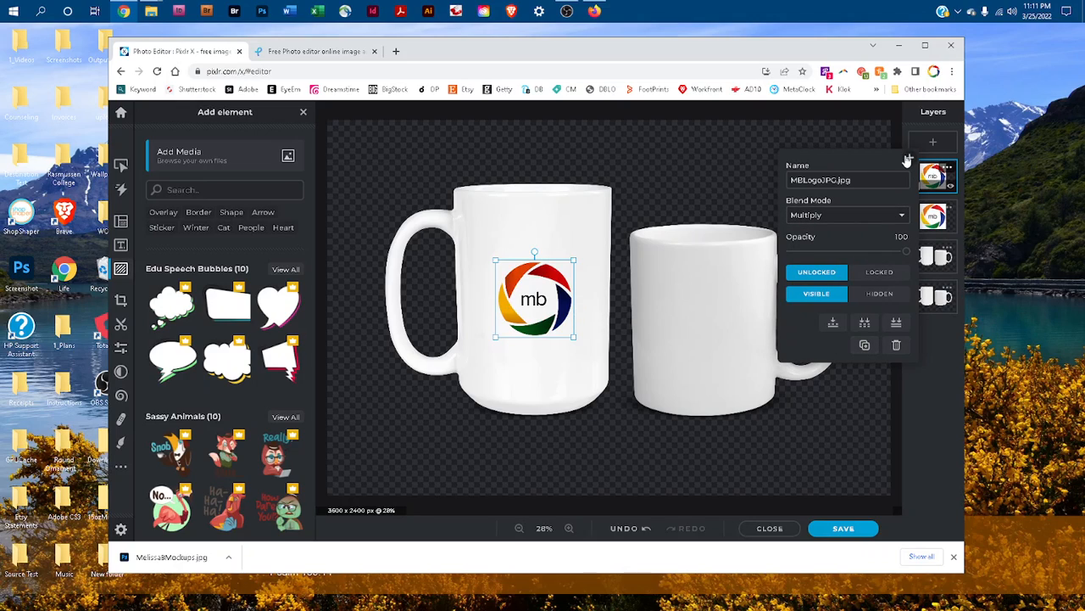
pyautogui.click(910, 158)
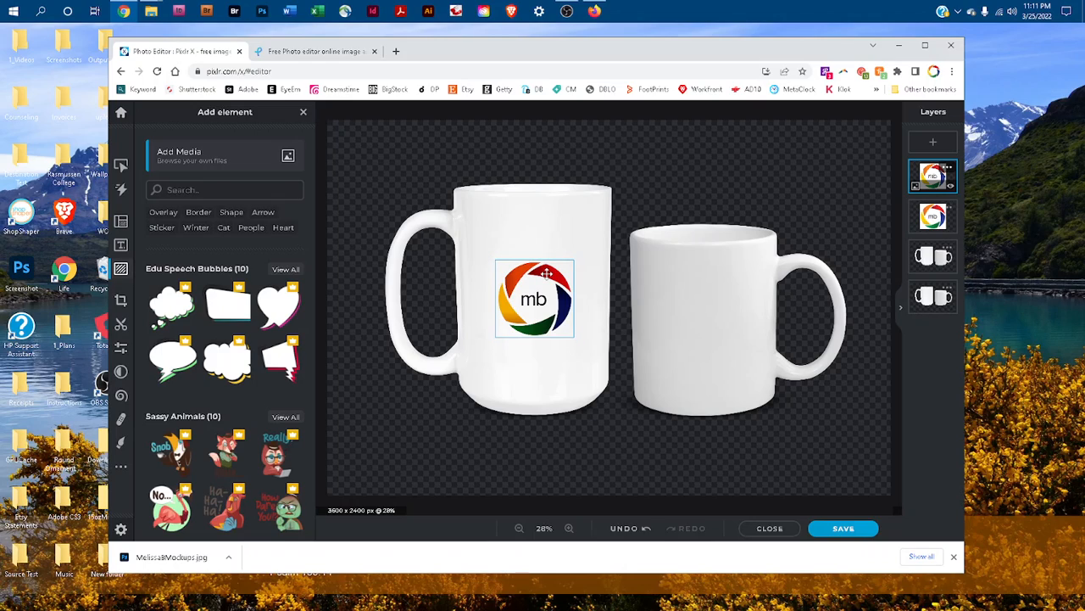
pyautogui.moveTo(547, 272); pyautogui.dragTo(715, 298)
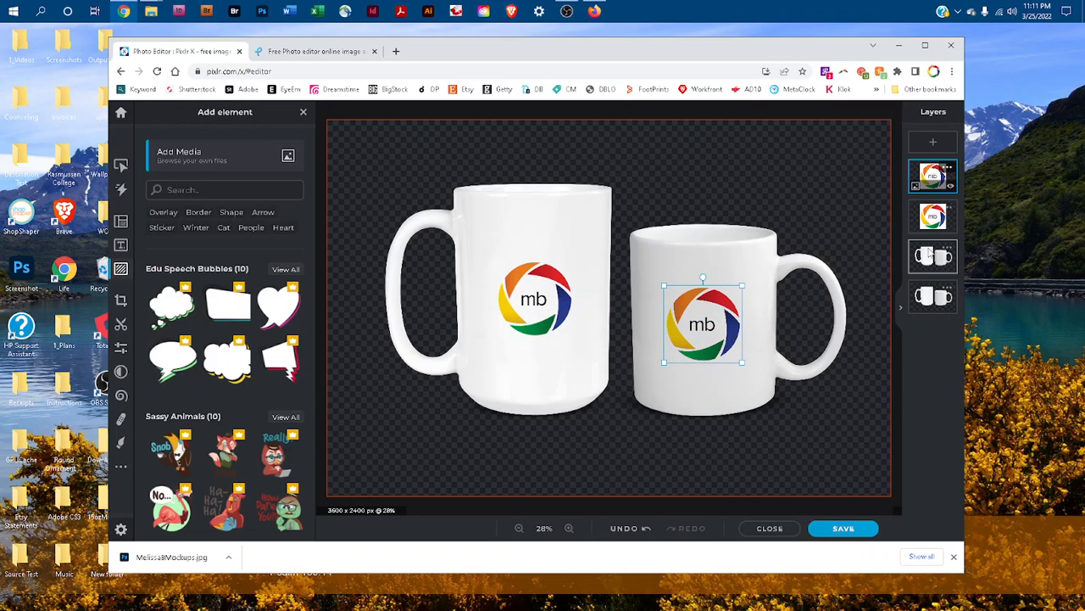
# Delete the Background Copy layer and close its layer settings
pyautogui.click(931, 254)
pyautogui.click(948, 250)
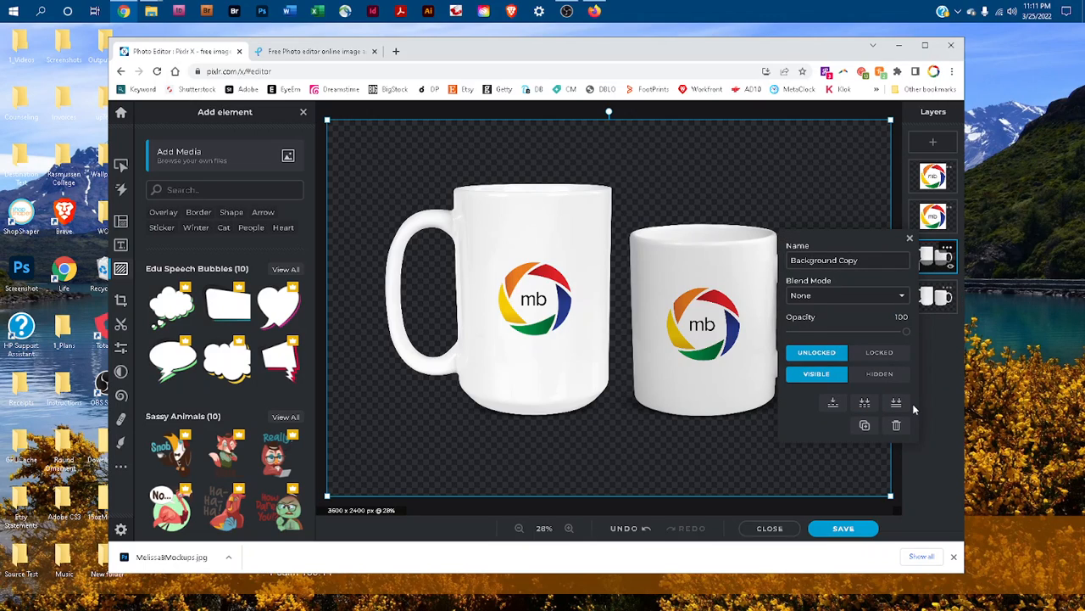
pyautogui.click(896, 427)
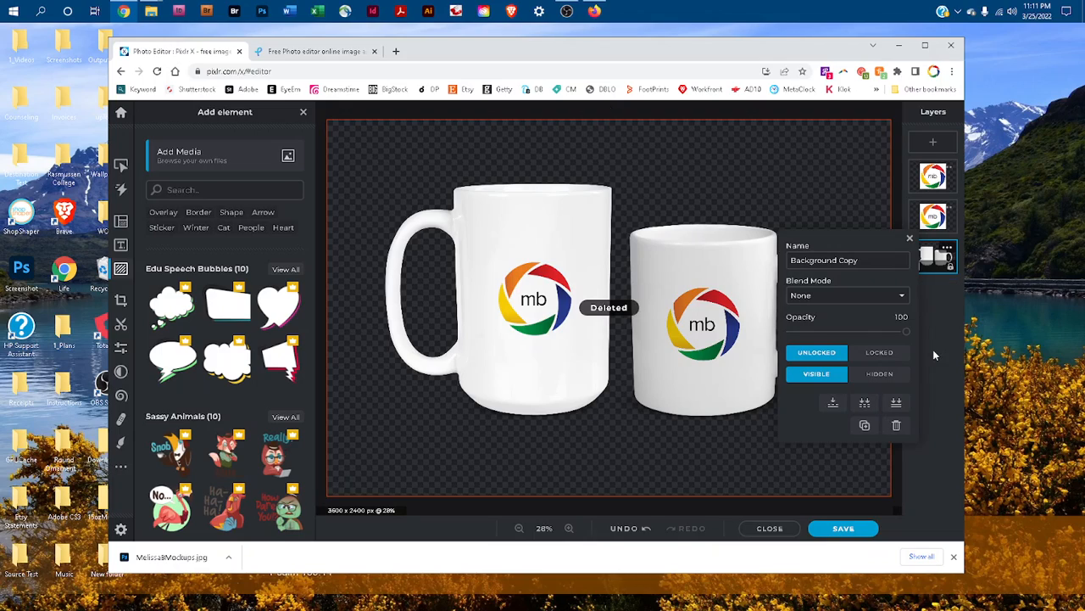
pyautogui.click(910, 240)
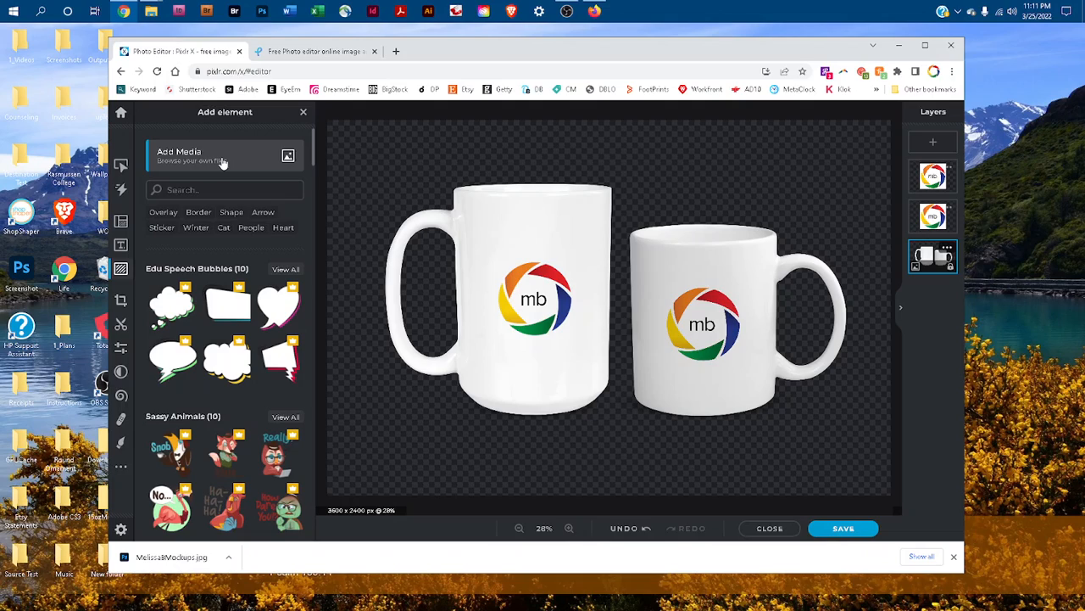
# Add the LightsBkgd image from the 1_Art folder as a new layer above the mugs
pyautogui.click(265, 165)
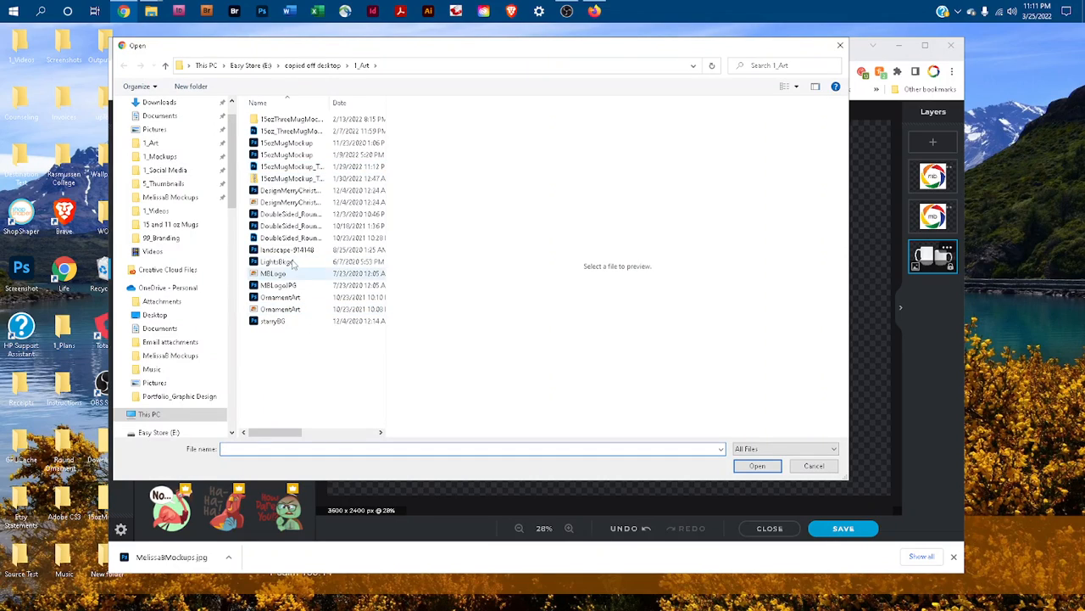
pyautogui.click(280, 262)
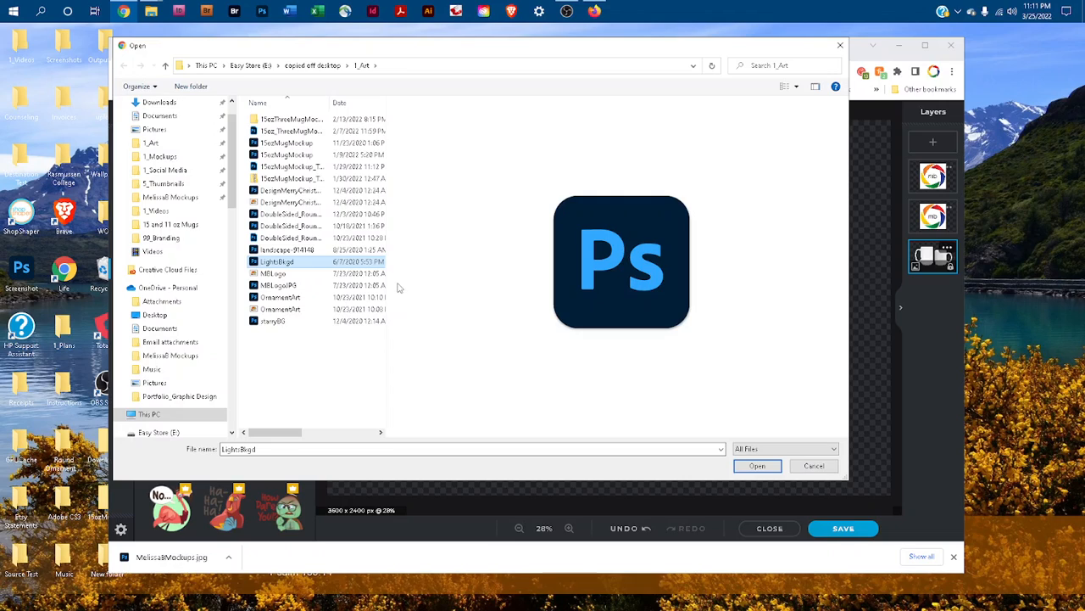
pyautogui.click(757, 465)
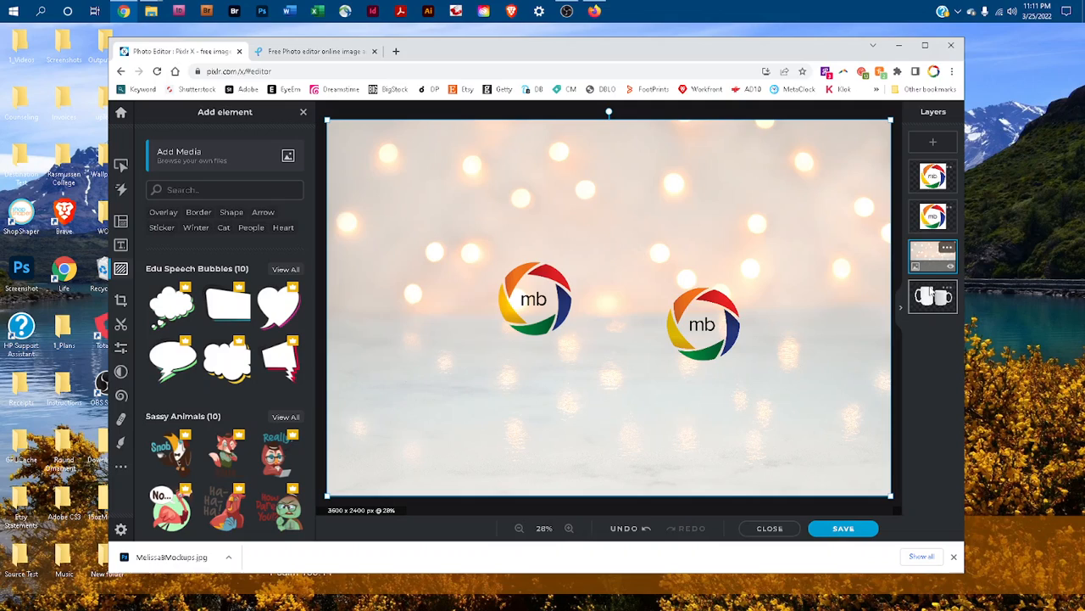
# Unlock the mug Background layer and move the lights image layer beneath it
pyautogui.click(948, 290)
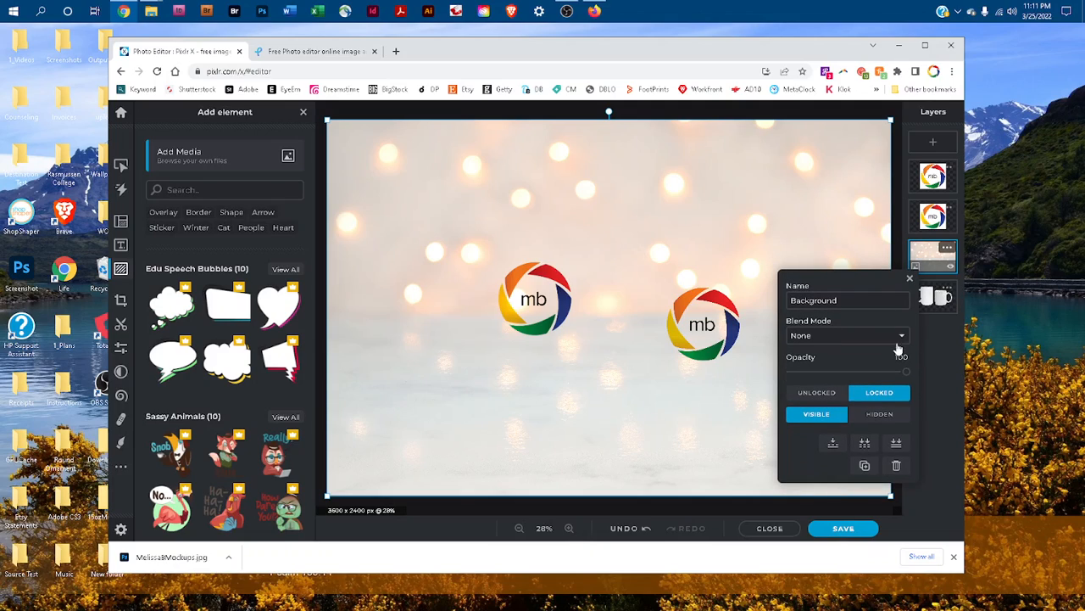
pyautogui.click(807, 395)
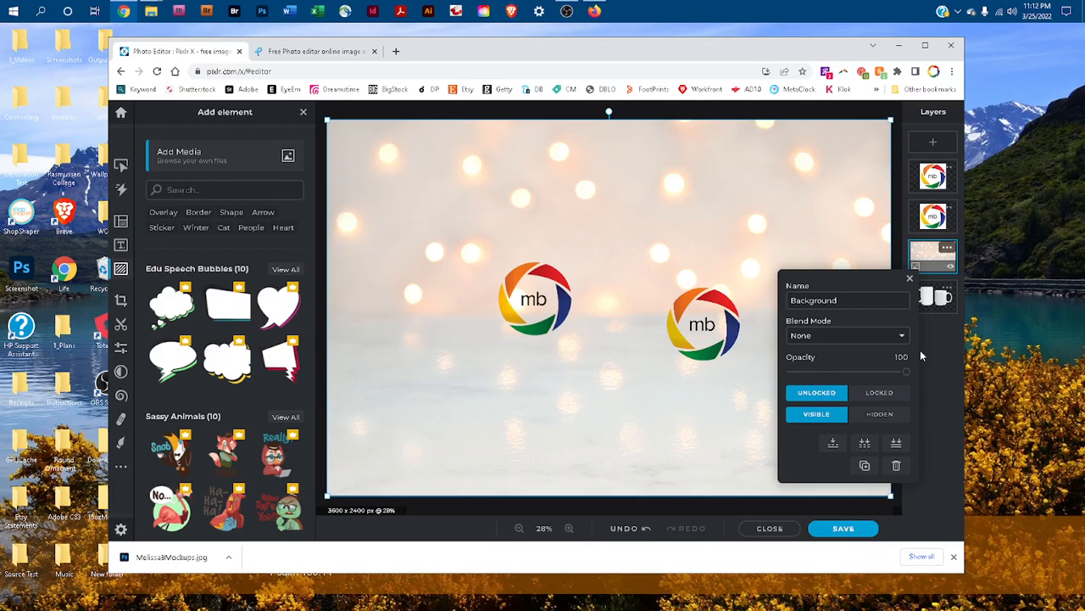
pyautogui.click(908, 280)
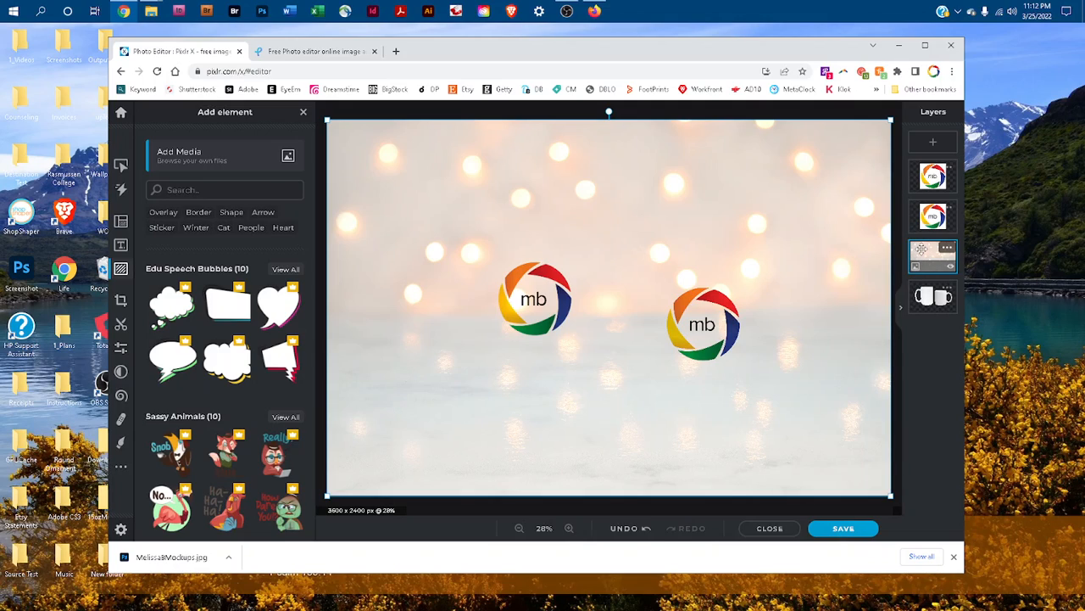
pyautogui.moveTo(921, 249); pyautogui.dragTo(930, 288)
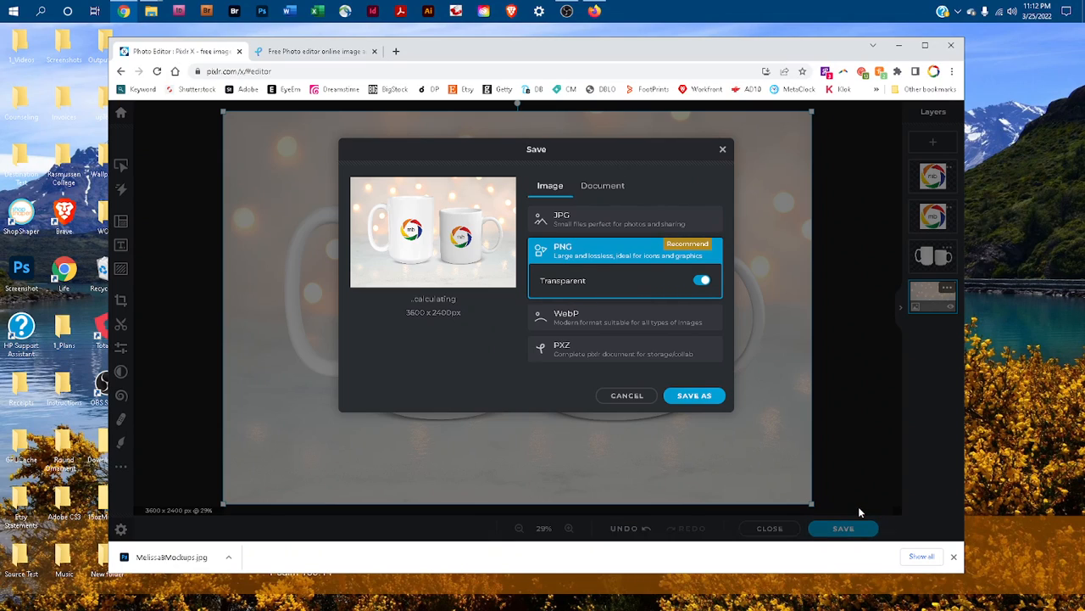
# Export the mockup as a maximum-quality JPG named 15oz_11ozMugMockup_8x12 into the 1_Art folder
pyautogui.click(602, 232)
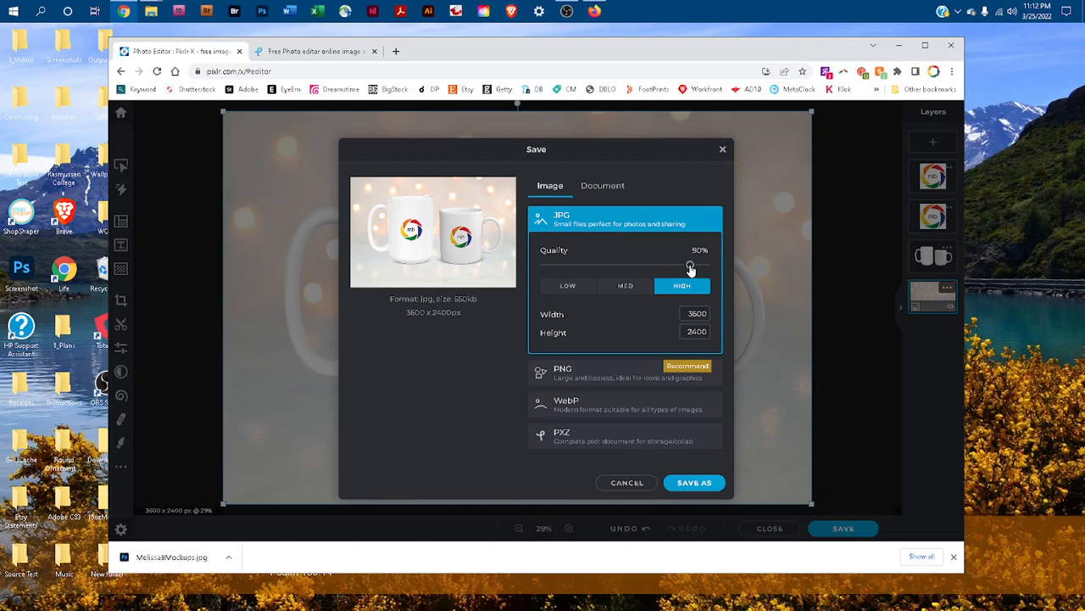
pyautogui.moveTo(685, 268); pyautogui.dragTo(734, 268)
pyautogui.click(694, 483)
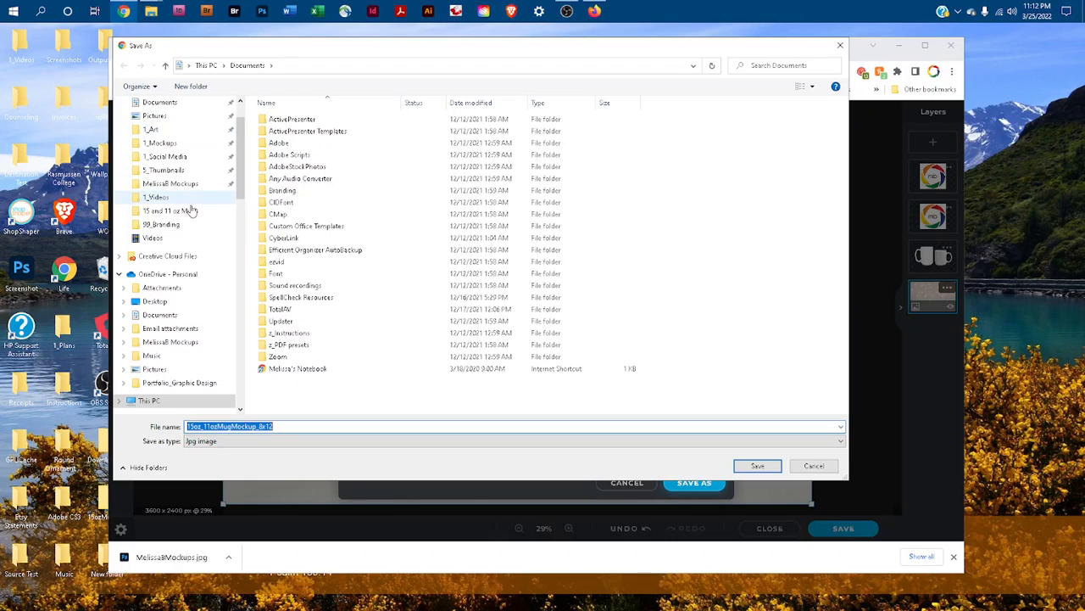
pyautogui.scroll(2, 194, 214)
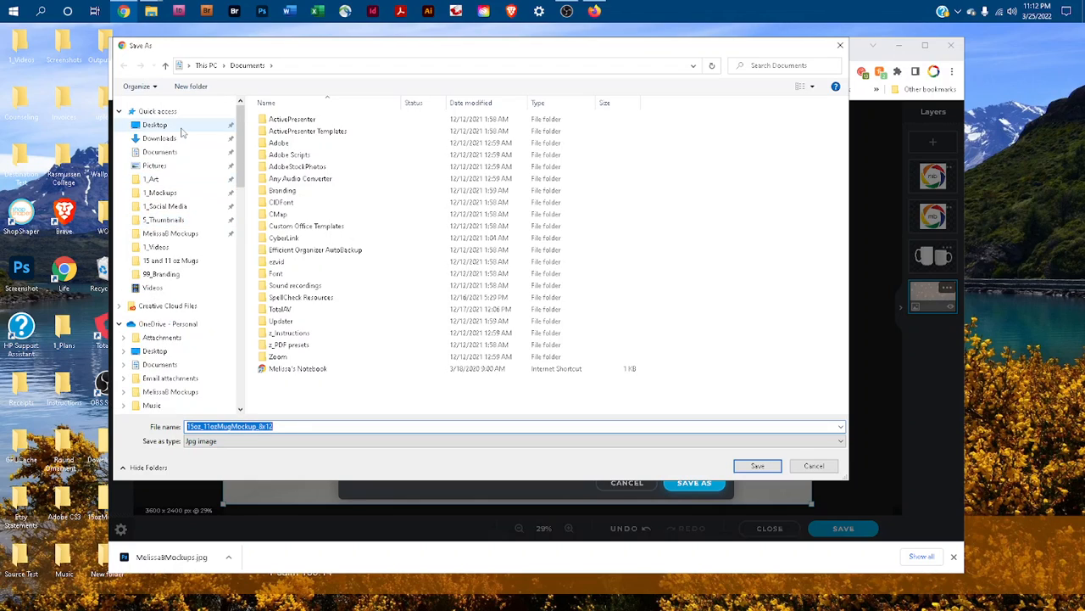
pyautogui.click(163, 179)
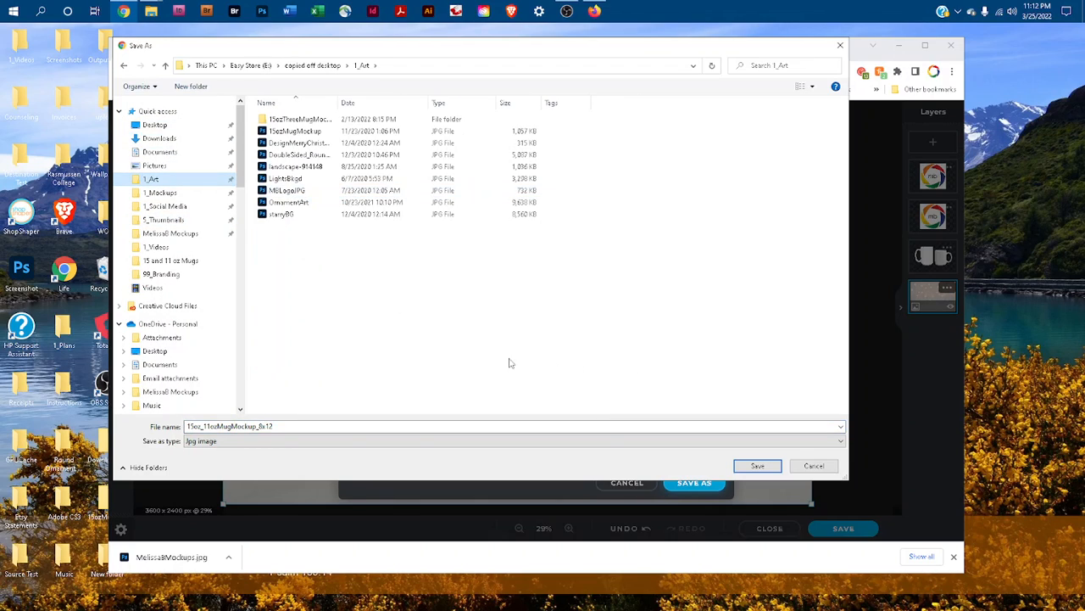
pyautogui.click(760, 466)
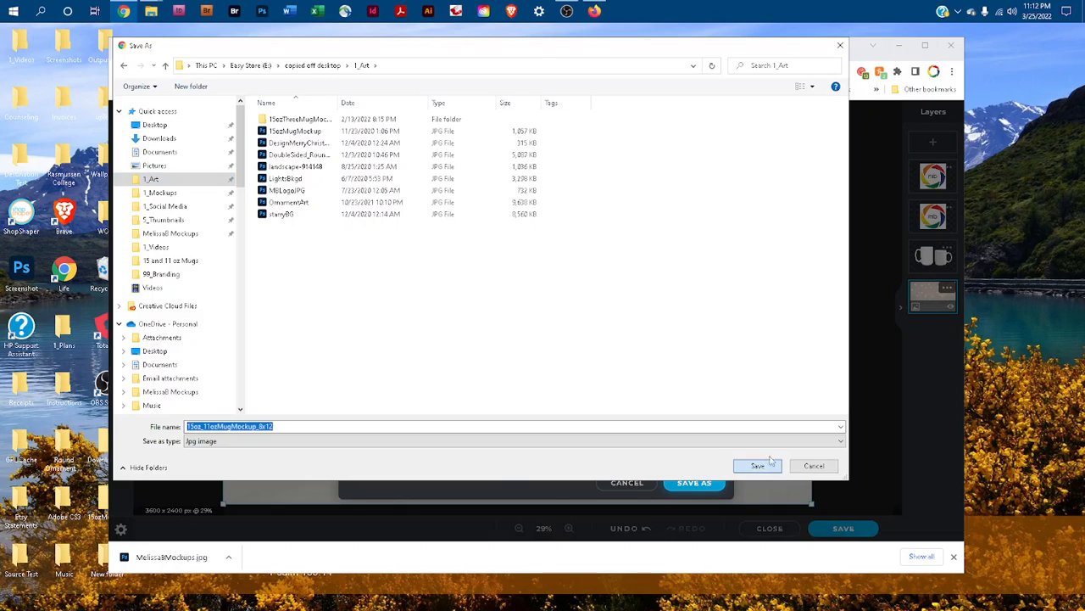
pyautogui.click(769, 463)
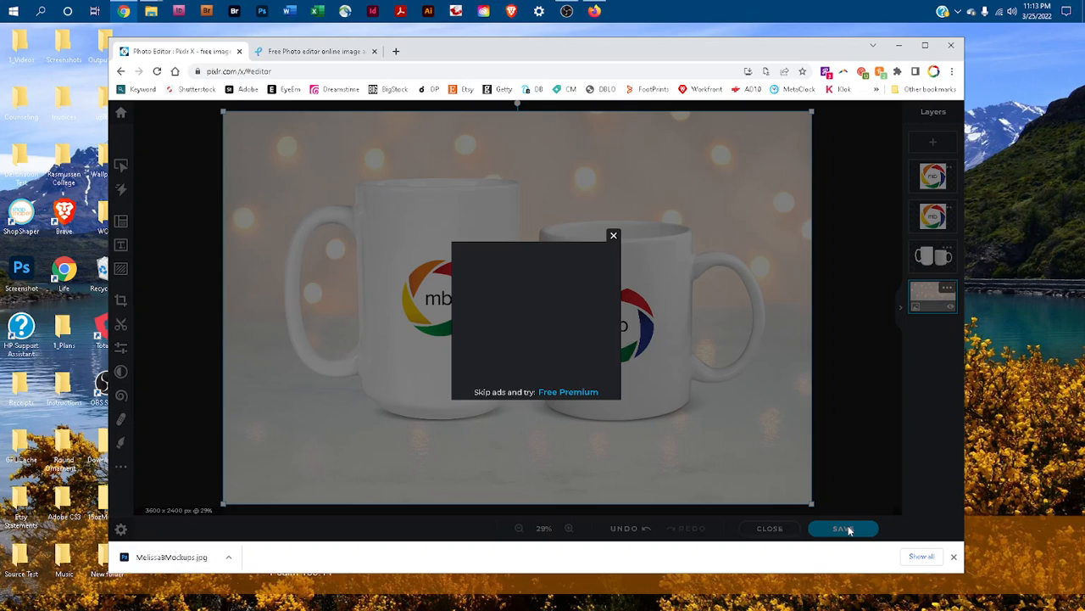
# Dismiss the ad, examine the PXZ format's save options, and leave the save dialog without saving
pyautogui.click(614, 235)
pyautogui.click(860, 536)
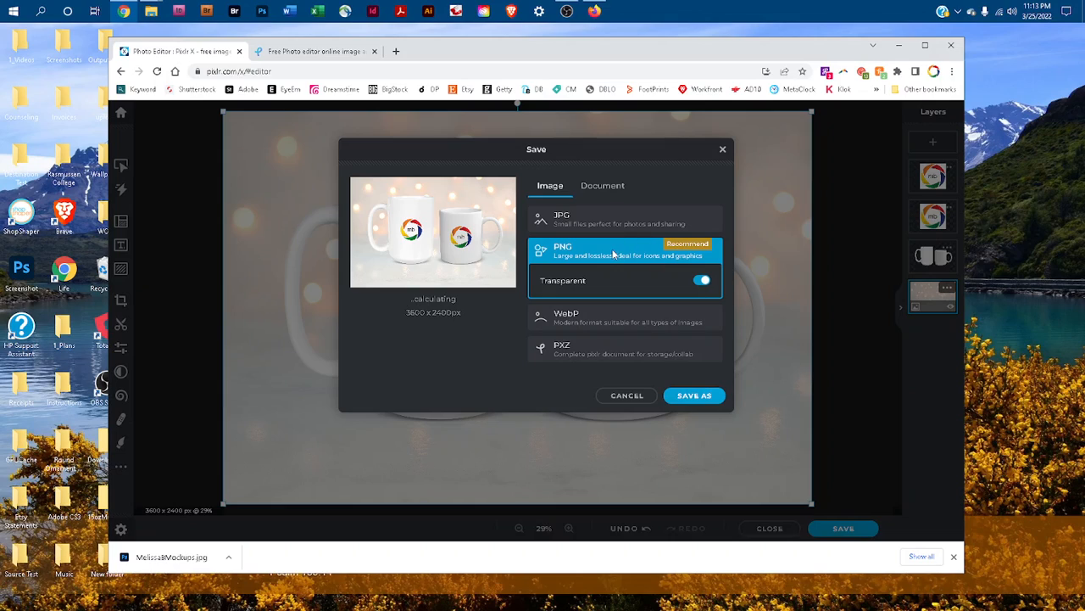
pyautogui.click(571, 354)
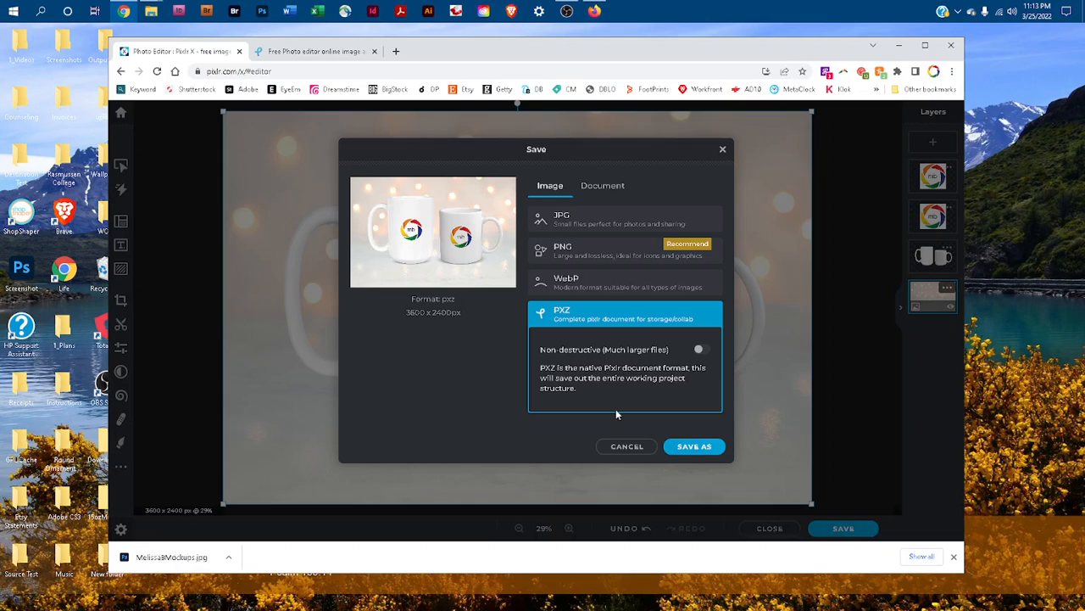
pyautogui.click(723, 150)
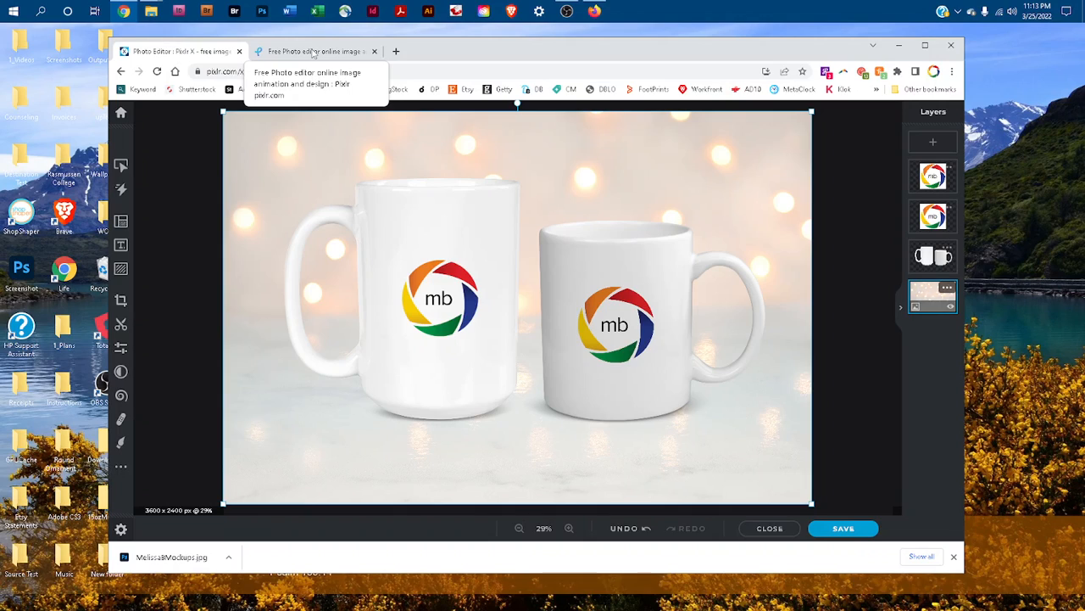
# View the Pixlr home page in the other browser tab and return to the mug mockup
pyautogui.click(313, 52)
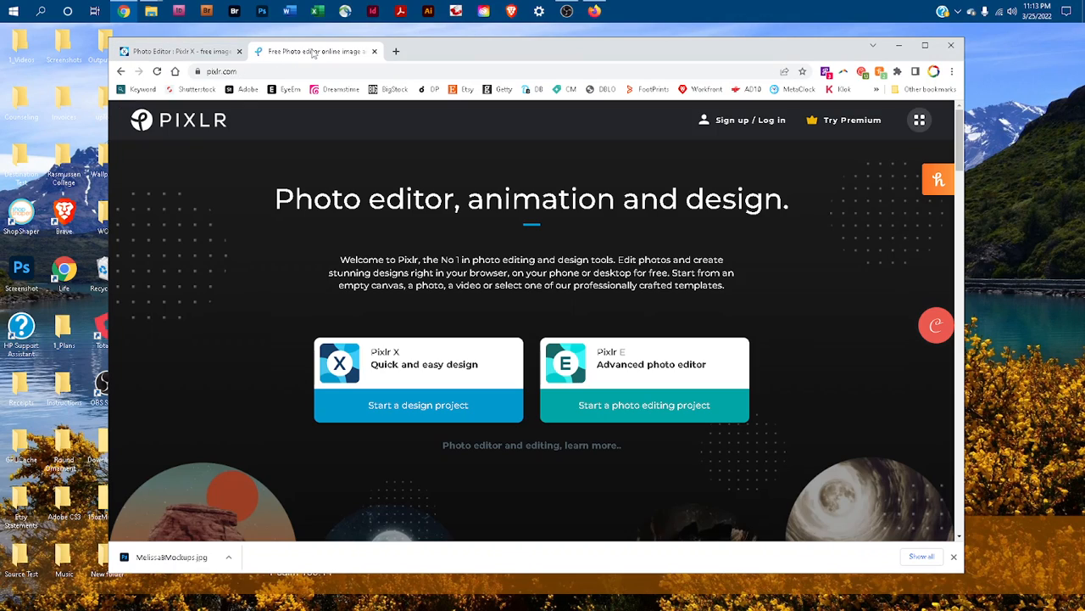
pyautogui.click(201, 55)
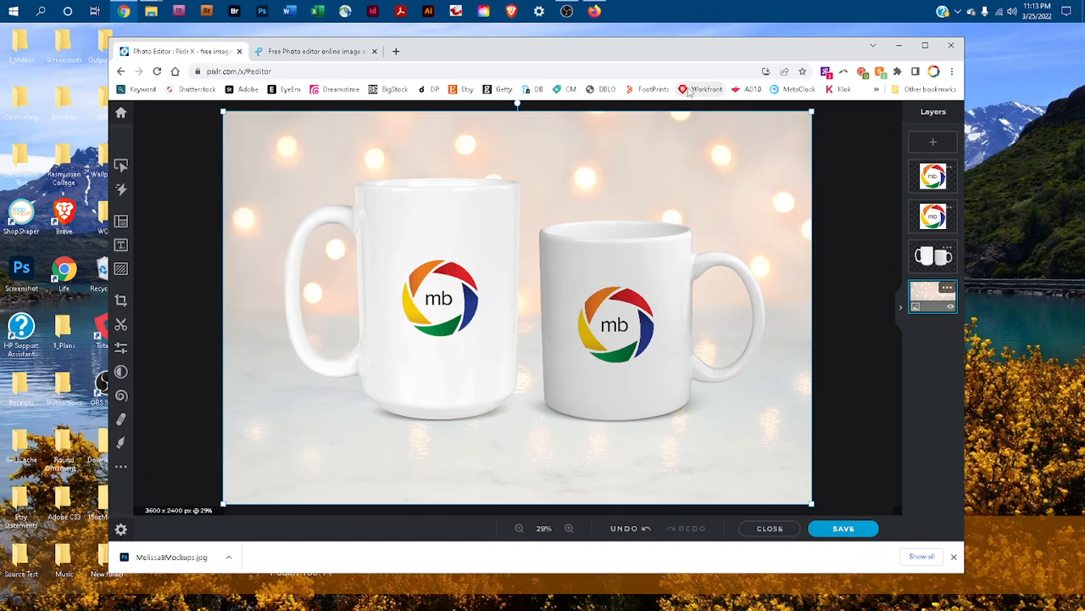
pyautogui.click(1026, 354)
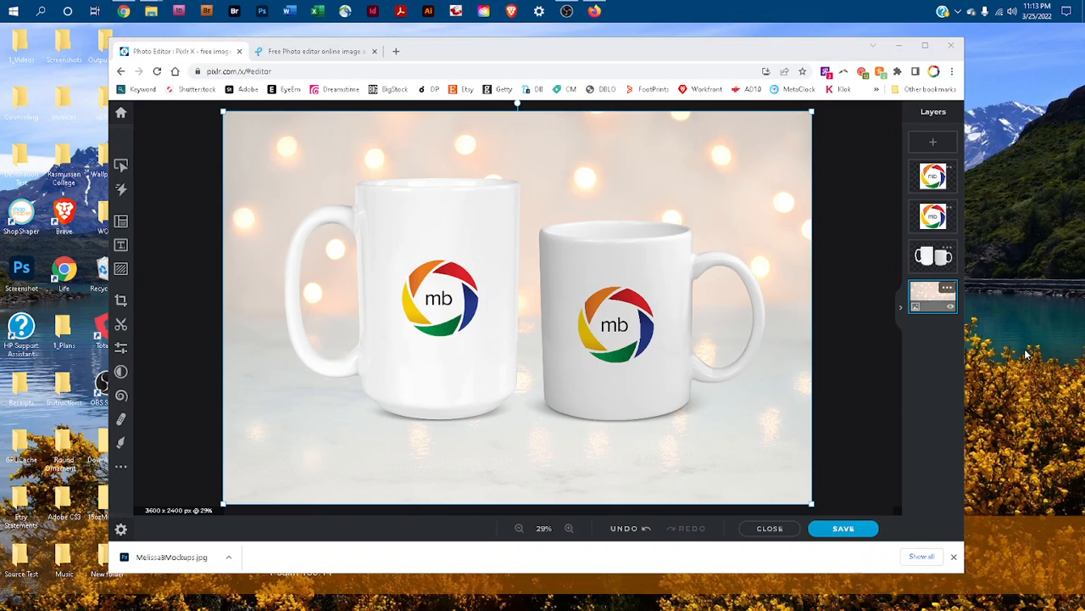